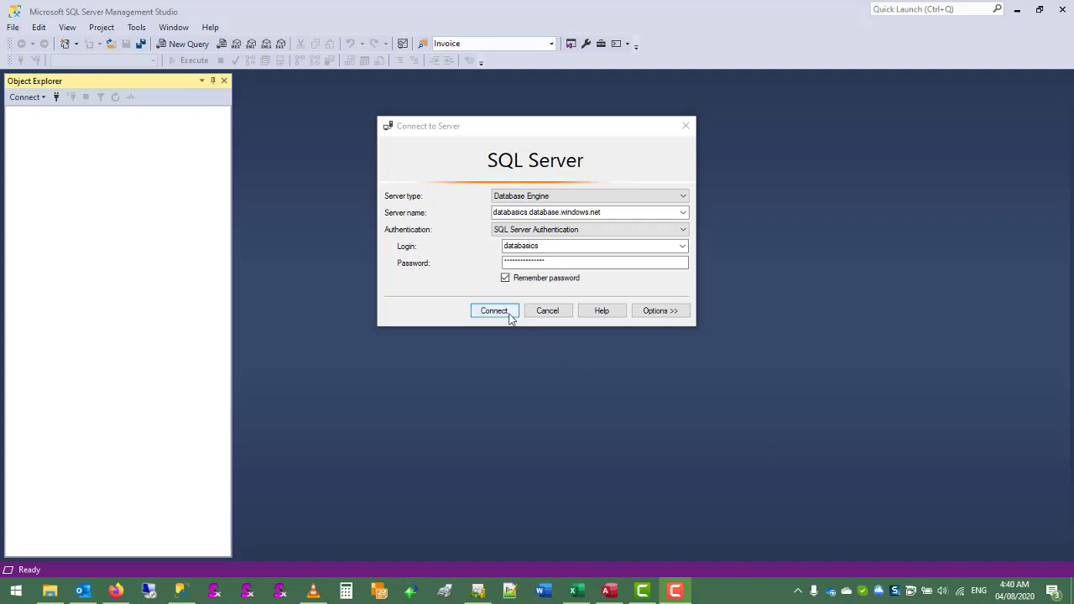
Connect to the databasics.database.windows.net server with the saved login and expand the tables of the NelsonDB database
left_click(494, 311)
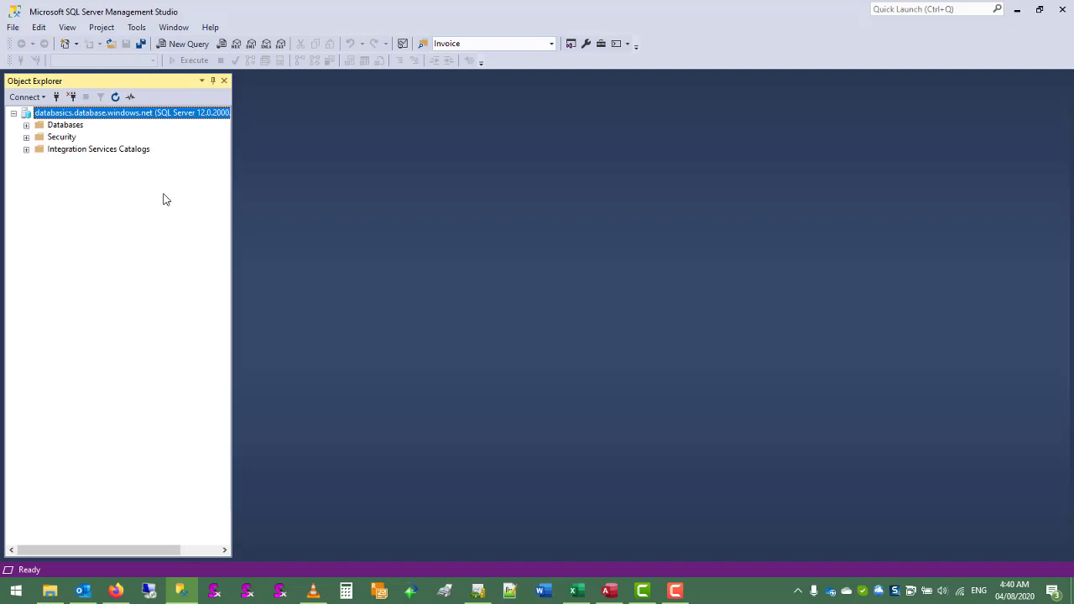
left_click(26, 124)
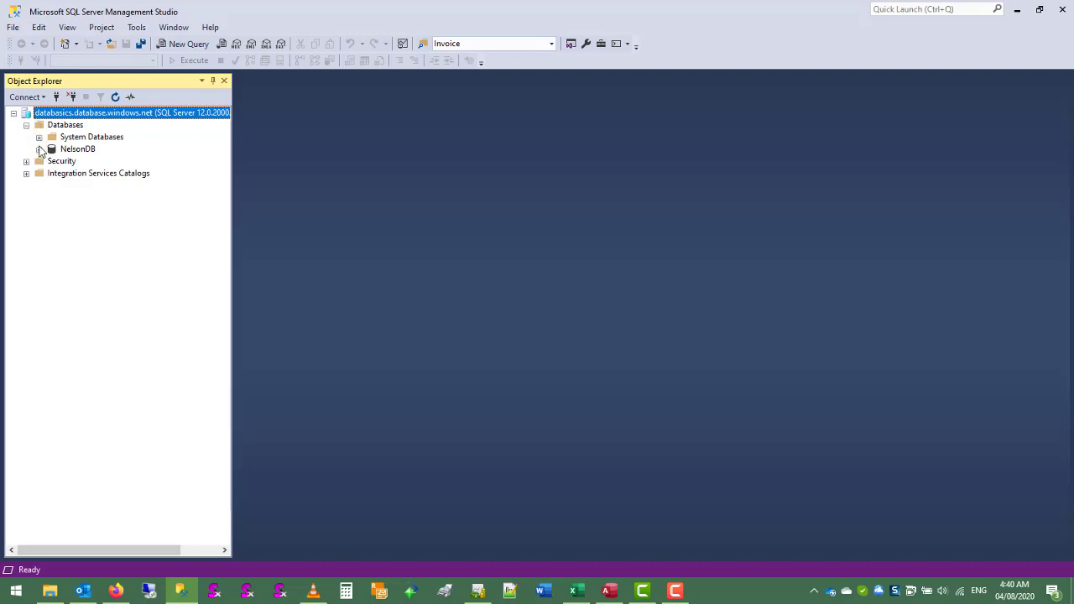
left_click(39, 150)
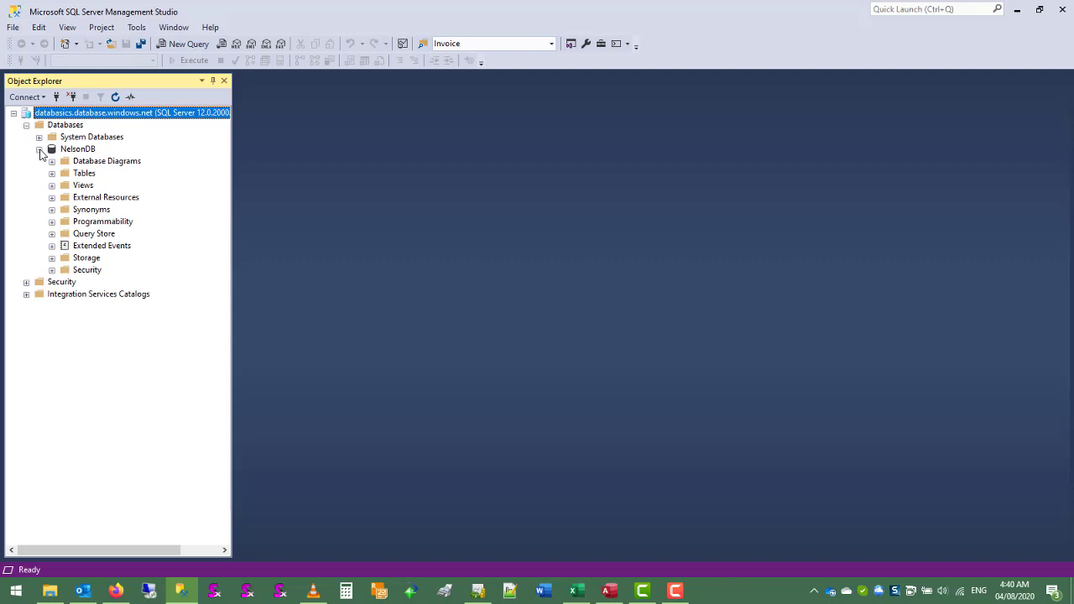
left_click(52, 174)
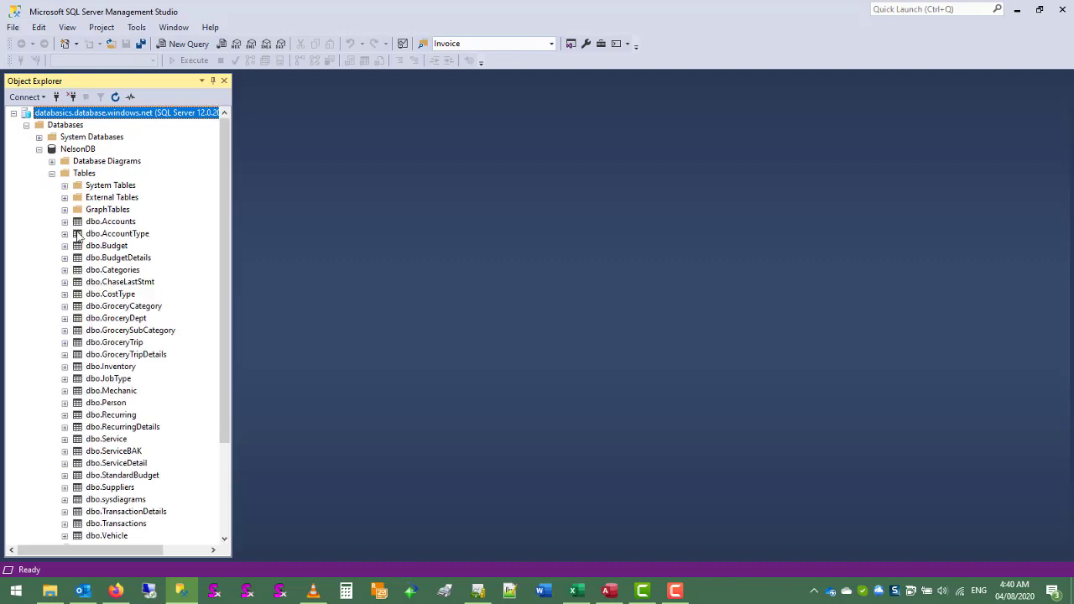
Open the top 200 rows of dbo.GroceryCategory for editing and widen the GroceryCategory column
left_click(123, 307)
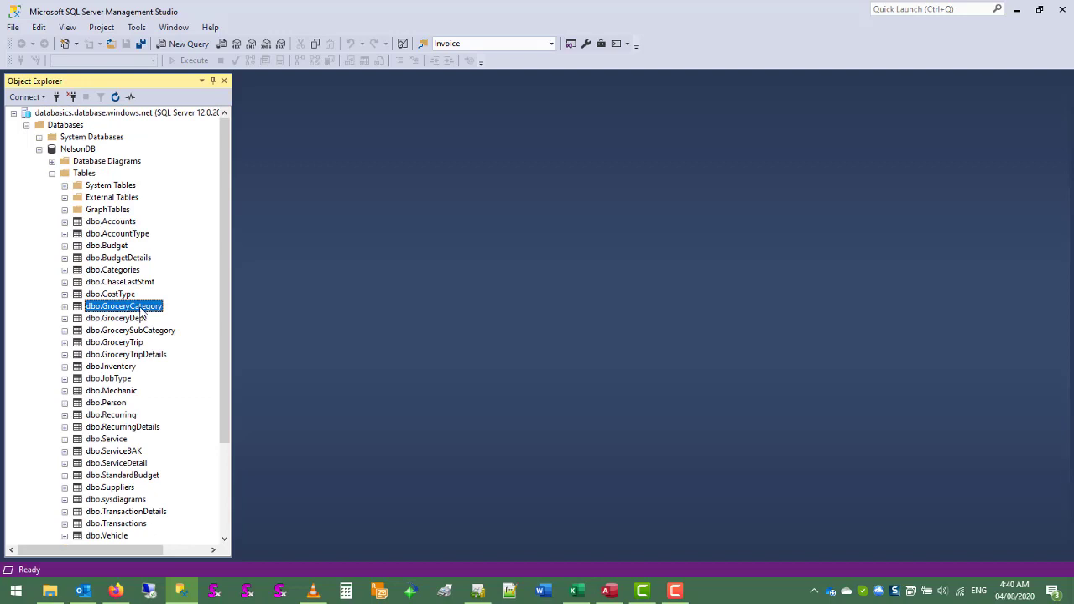
right_click(123, 310)
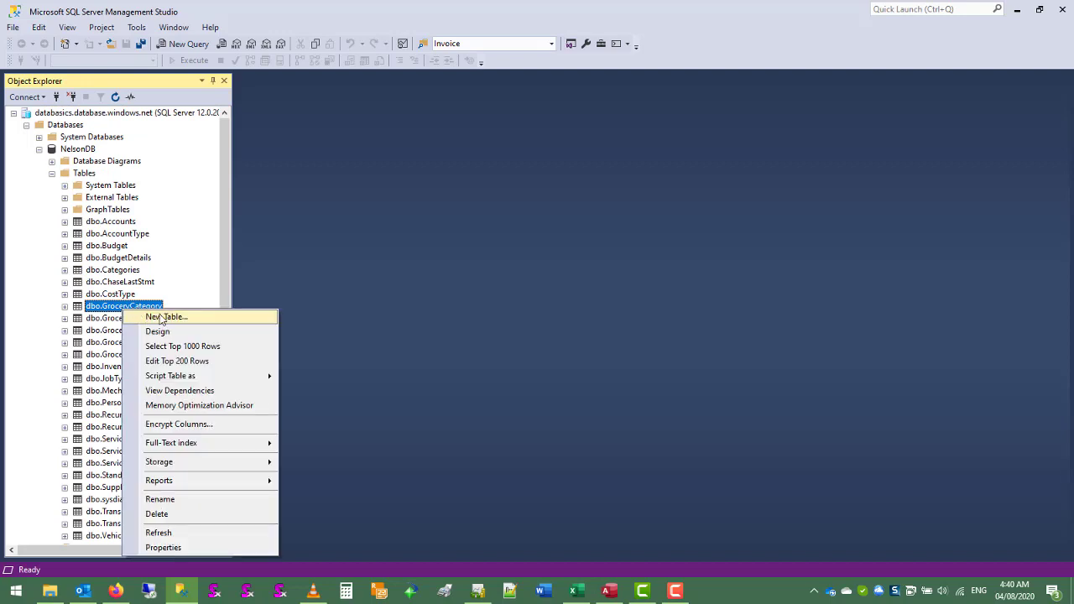
left_click(186, 361)
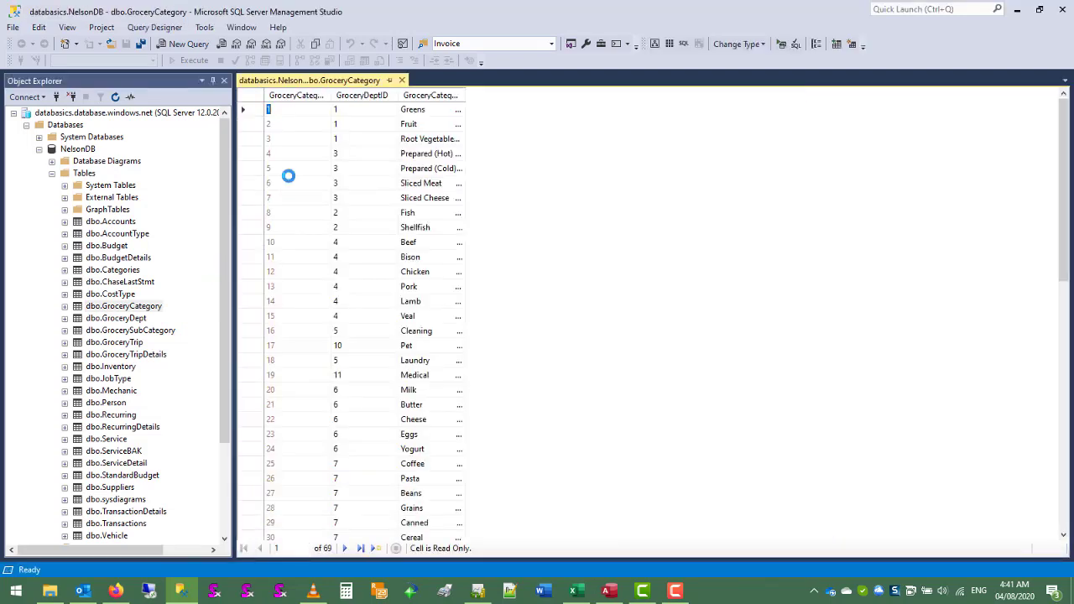
left_click_drag(468, 96, 519, 96)
Open the top 200 rows of dbo.GroceryTrip for editing
left_click(131, 334)
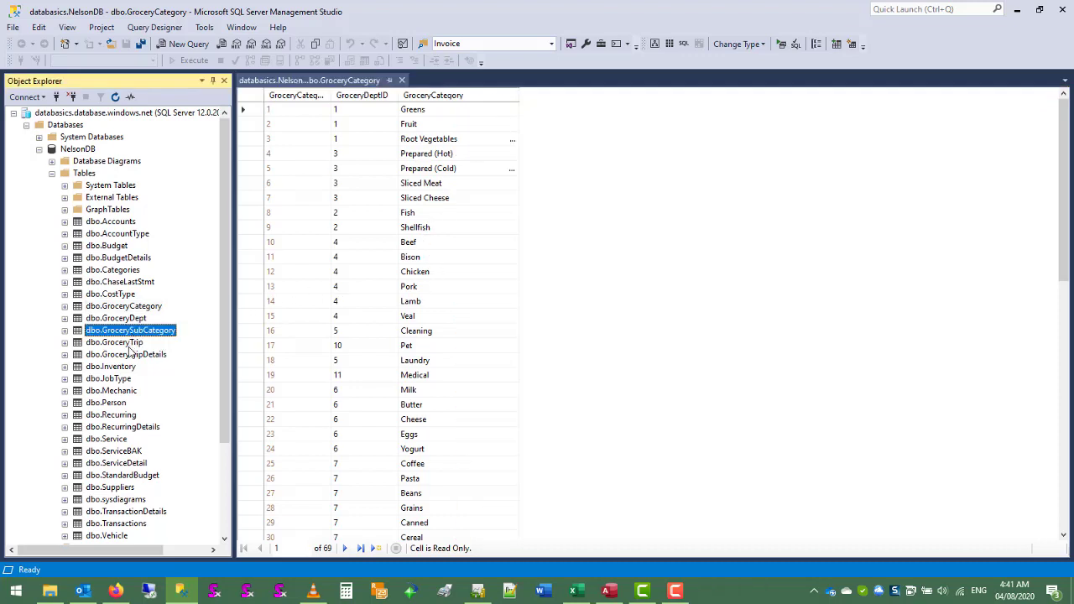
left_click(135, 345)
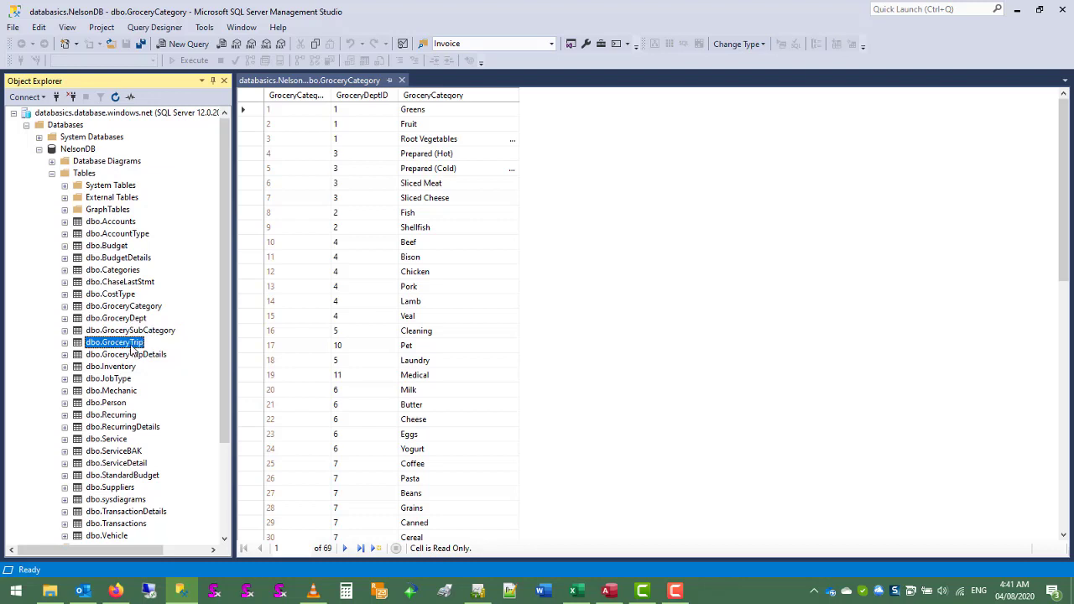
right_click(128, 344)
left_click(192, 372)
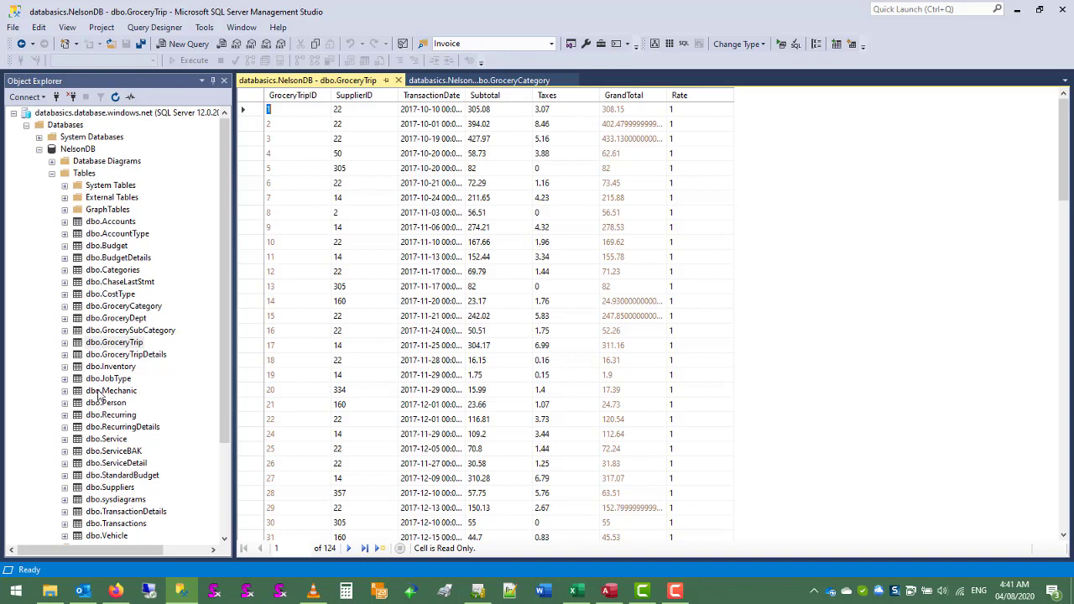
Open the top 200 rows of dbo.GroceryTripDetails for editing
left_click(143, 356)
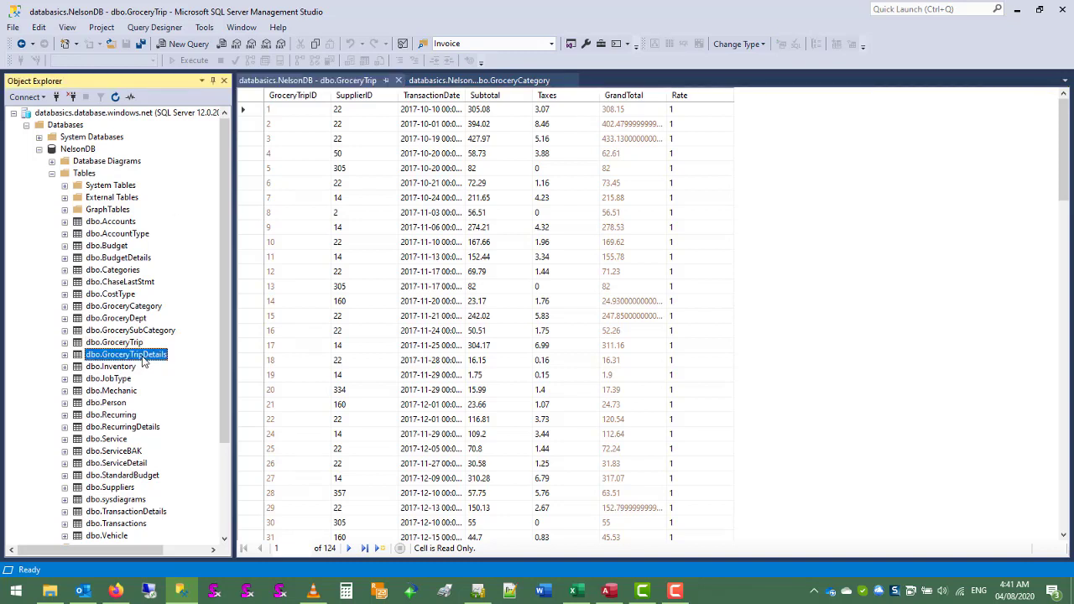
right_click(142, 358)
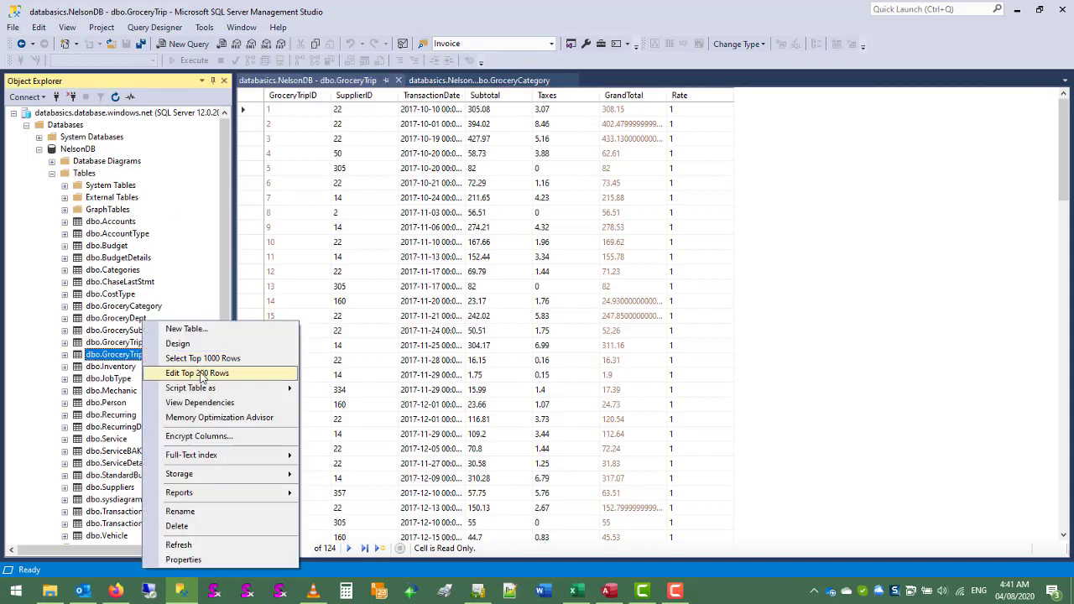
left_click(201, 374)
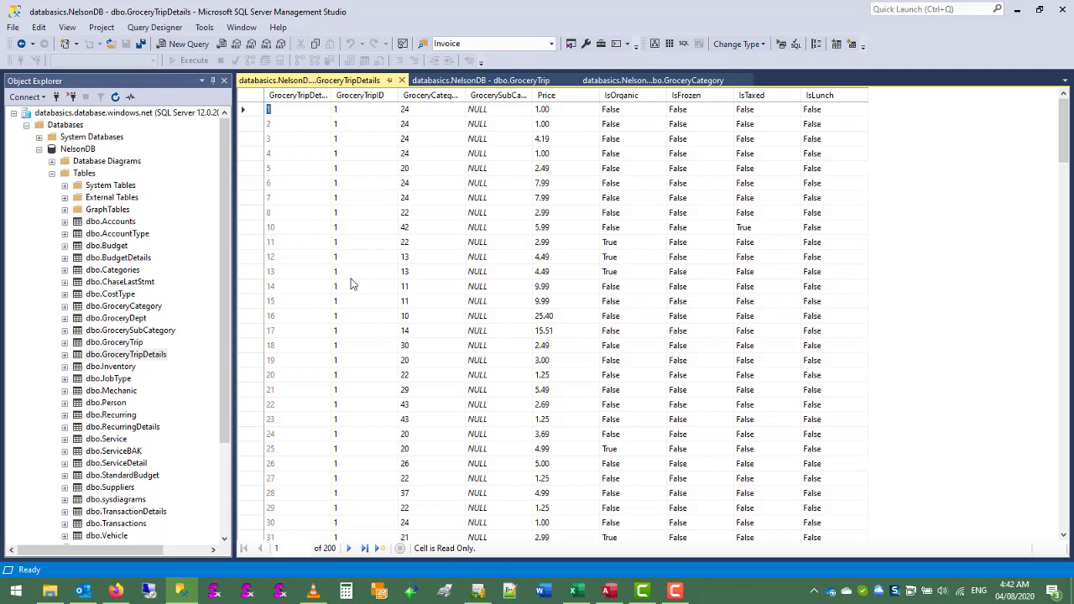
Switch to the Budget database in Access and close the Transactions table without saving its design changes
left_click(608, 592)
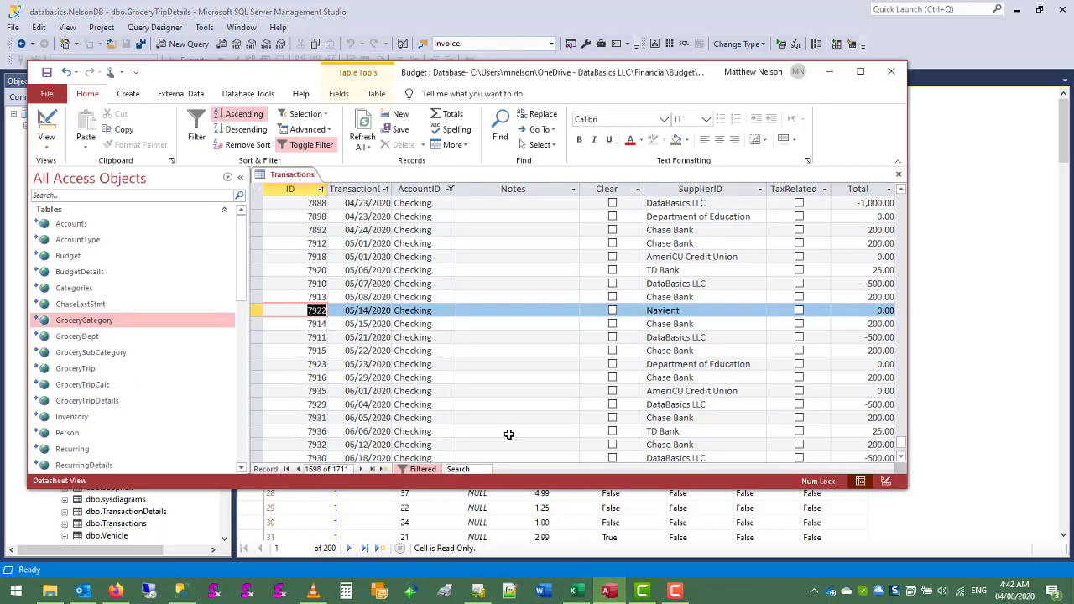
left_click(902, 178)
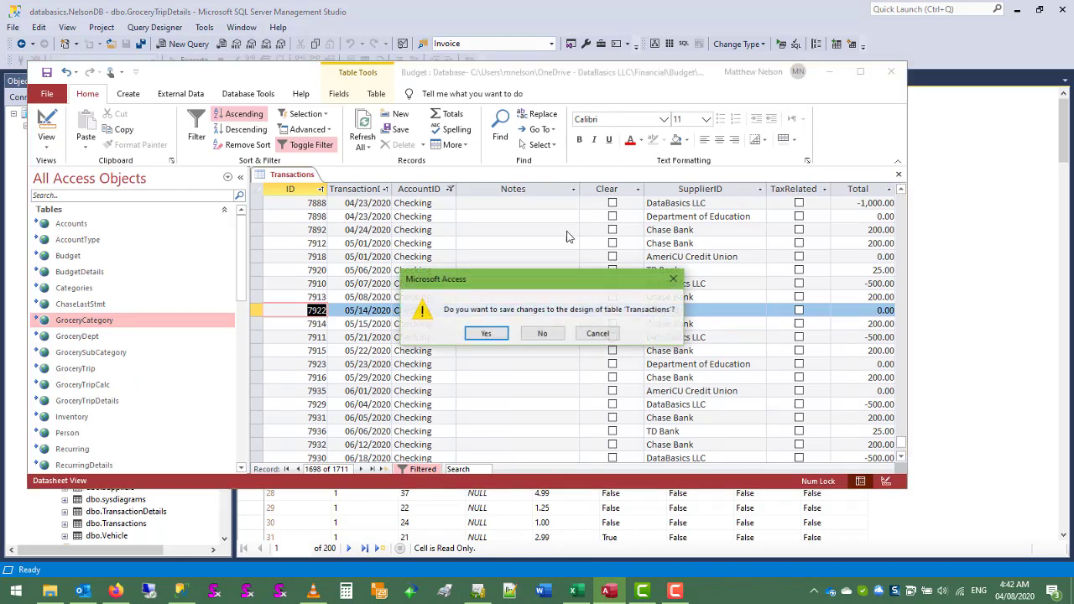
left_click(545, 340)
Open the Grocery Data Entry form and go to its first record
scroll(120, 325, "down", 1)
scroll(120, 325, "down", 8)
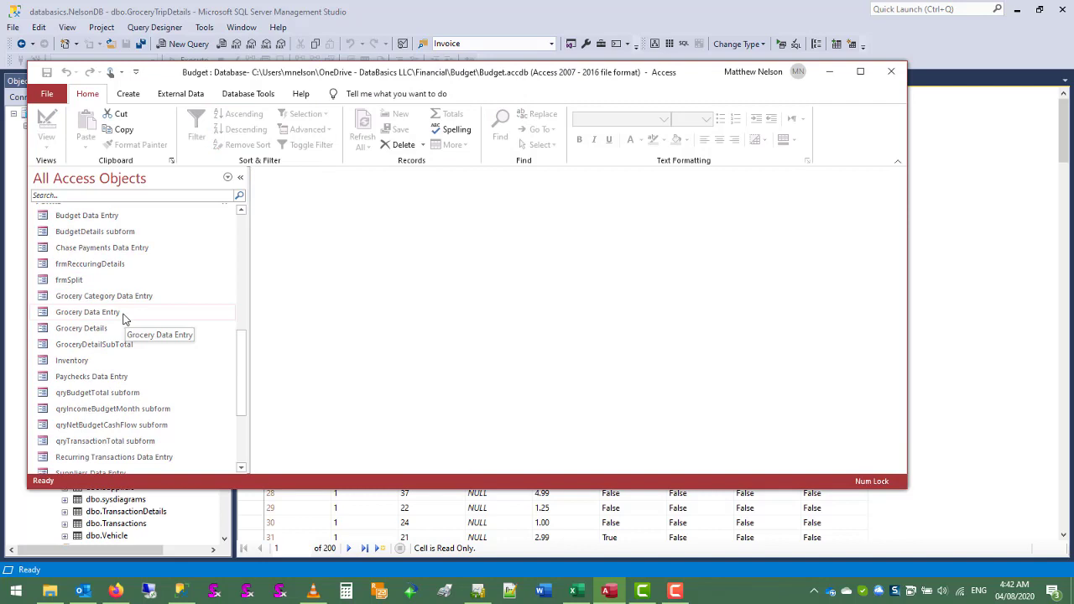
double_click(92, 313)
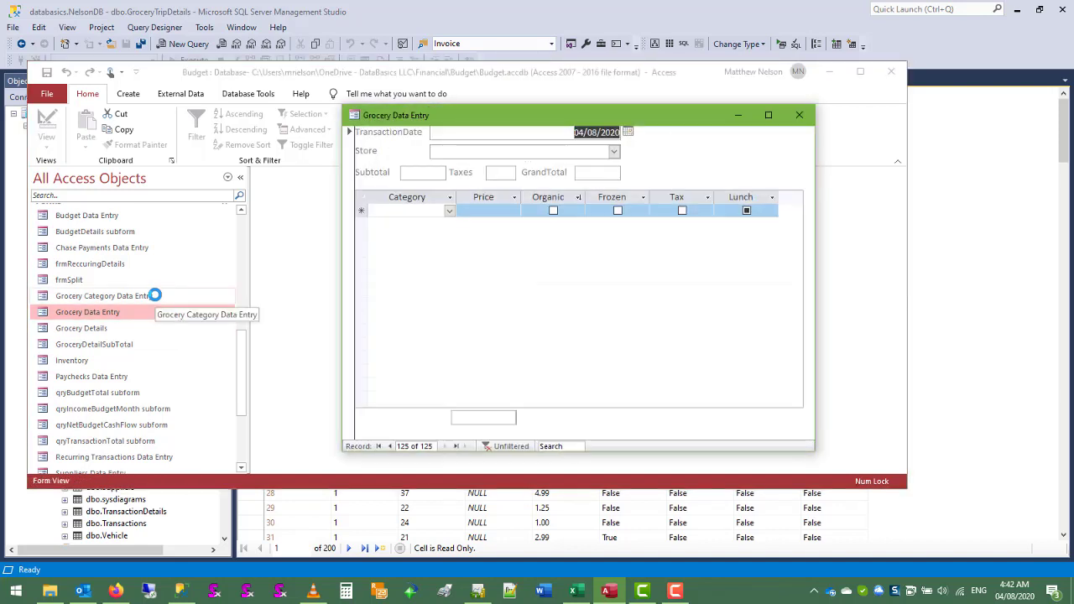
left_click(379, 447)
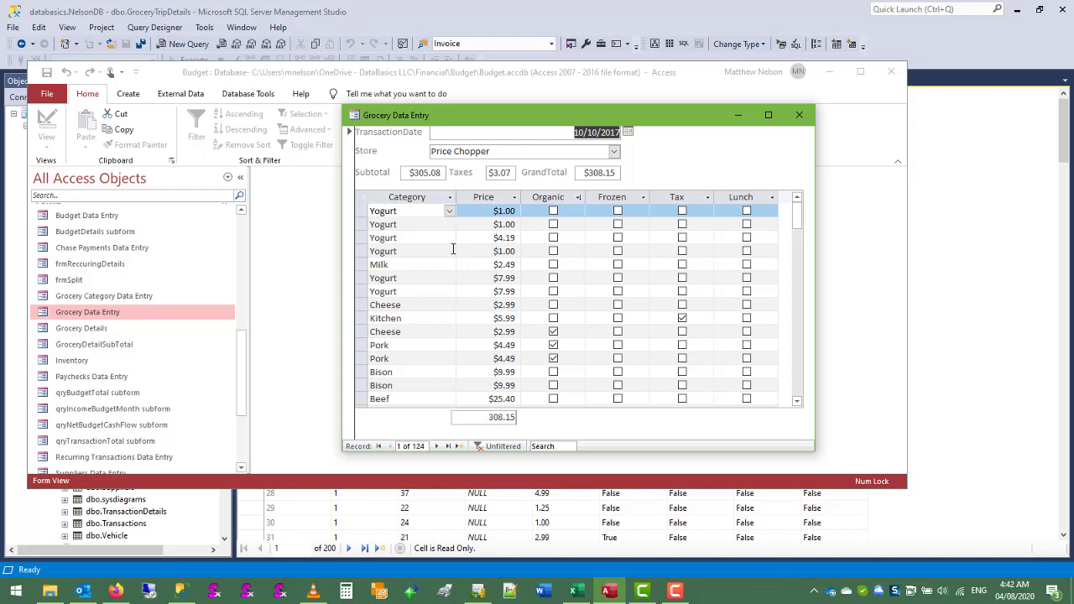
Examine the category choices for the first Milk item and the remaining line items of the 10/10/2017 grocery trip
left_click(431, 237)
left_click(434, 251)
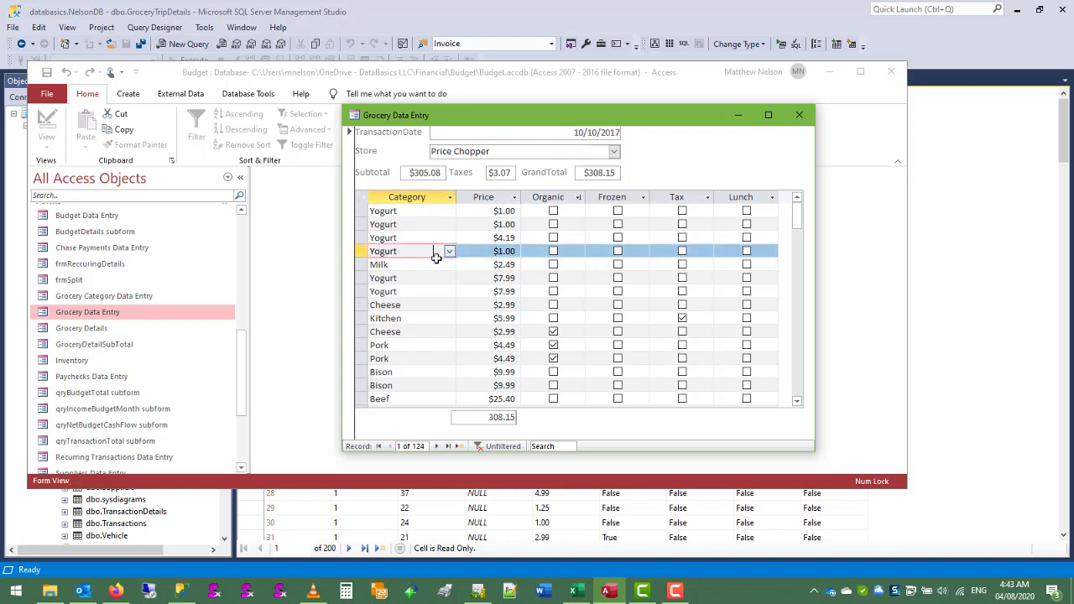
left_click(438, 262)
left_click(448, 264)
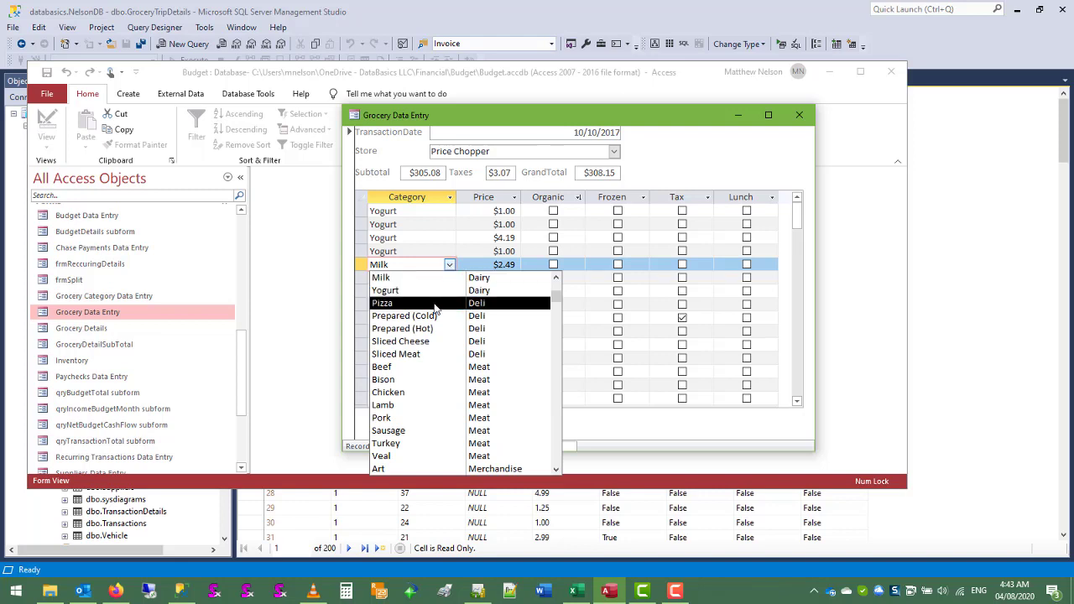
scroll(428, 304, "down", 3)
scroll(426, 304, "down", 3)
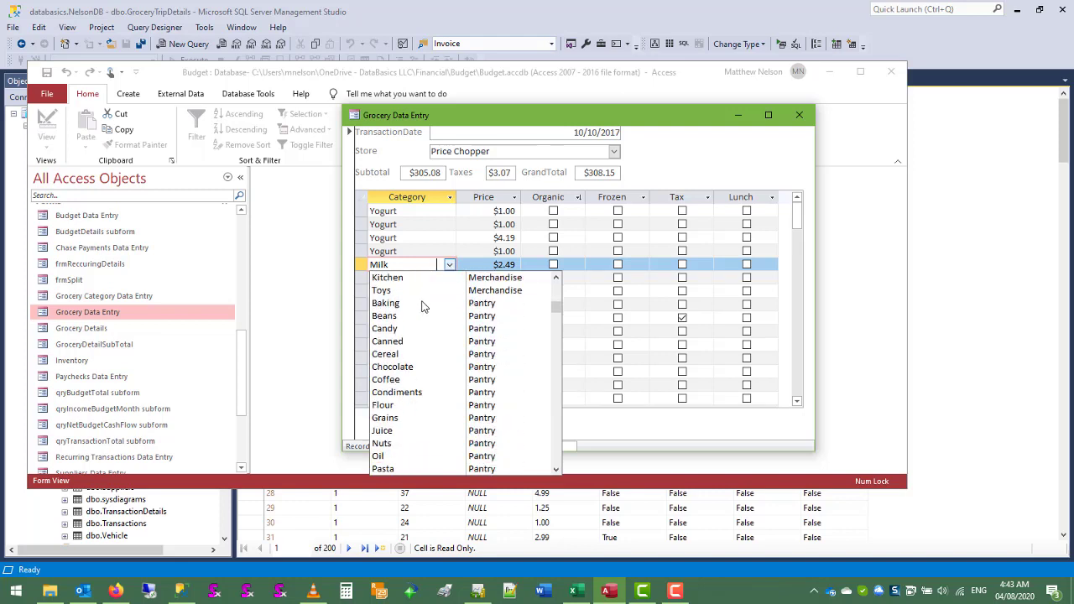
key("Escape")
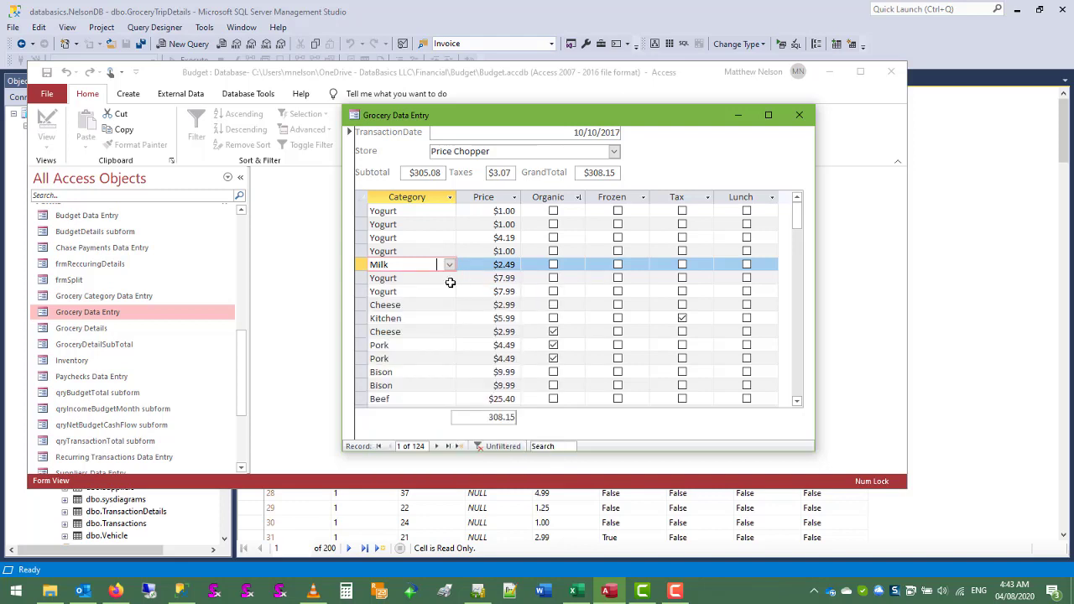
scroll(451, 283, "down", 6)
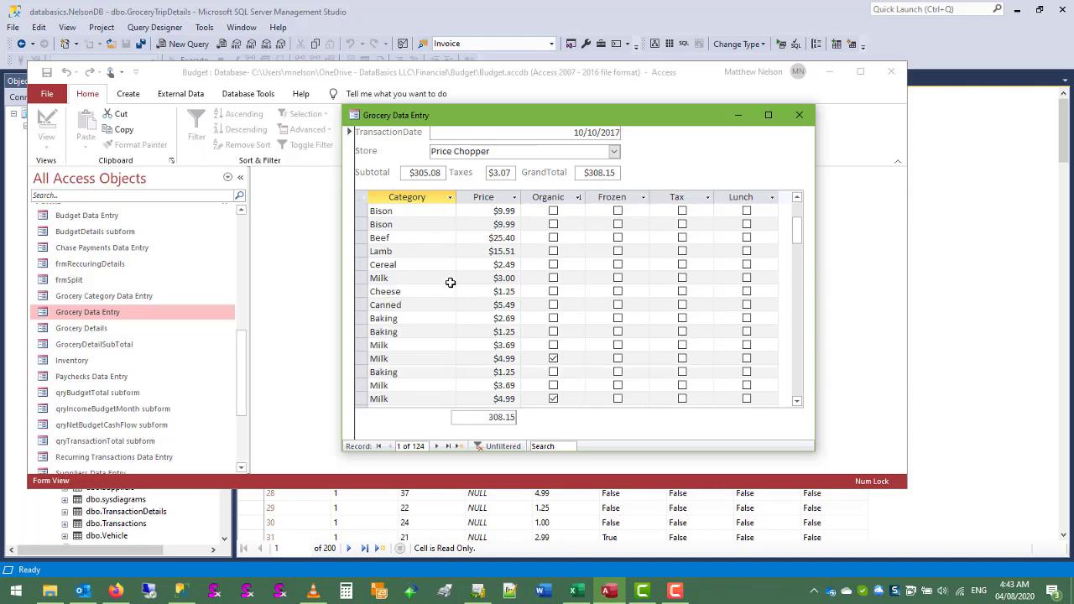
scroll(451, 283, "down", 5)
scroll(451, 282, "down", 10)
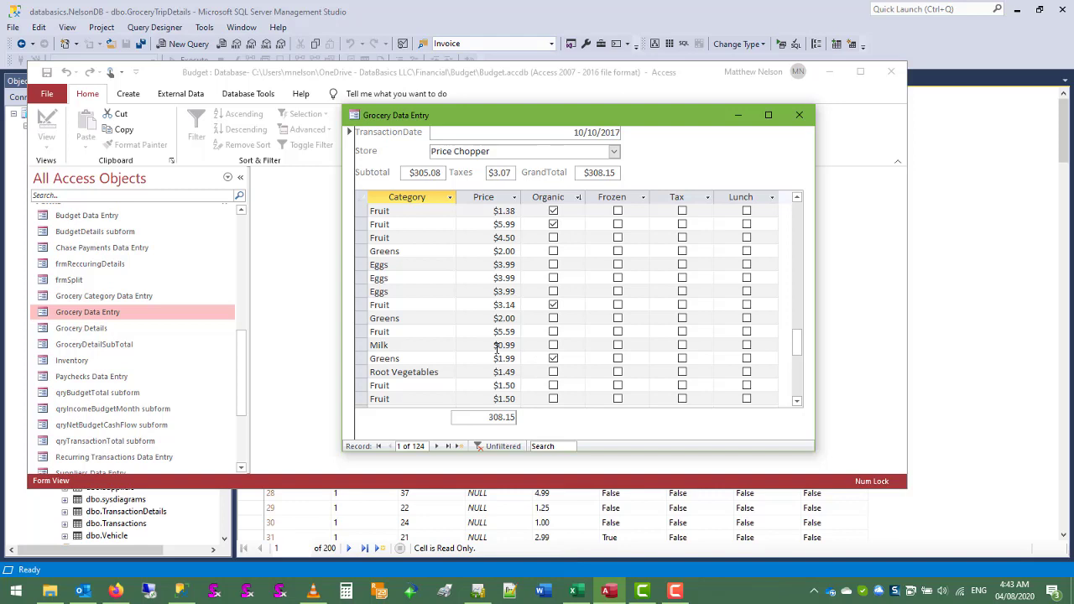
Switch to the Budget.xlsx workbook in Excel and filter the GROCERIES sheet's TransactionDate timeline to January through May 2018
left_click(575, 591)
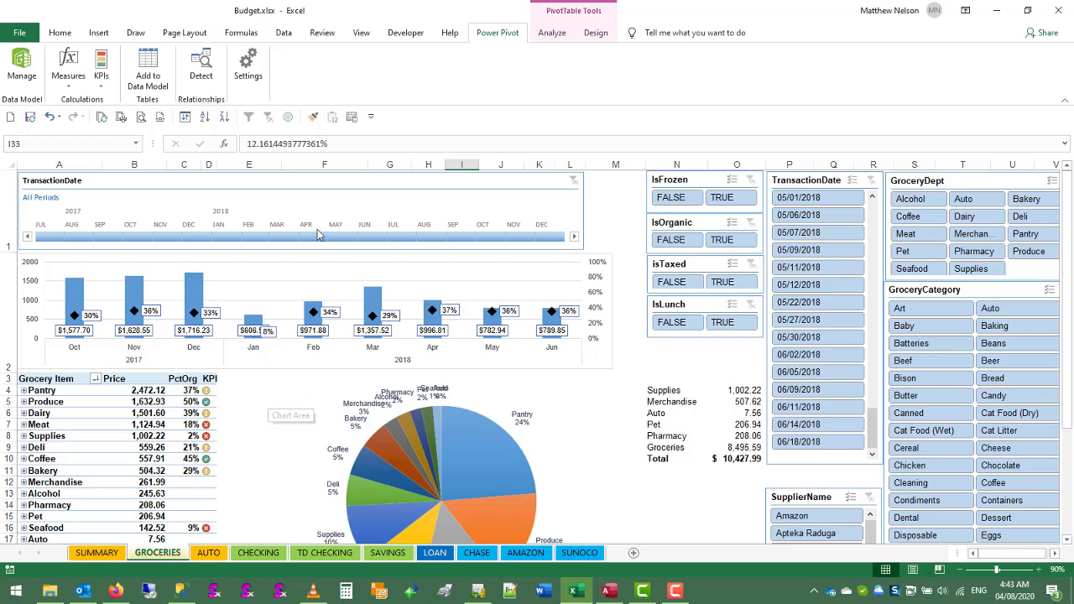
left_click(327, 184)
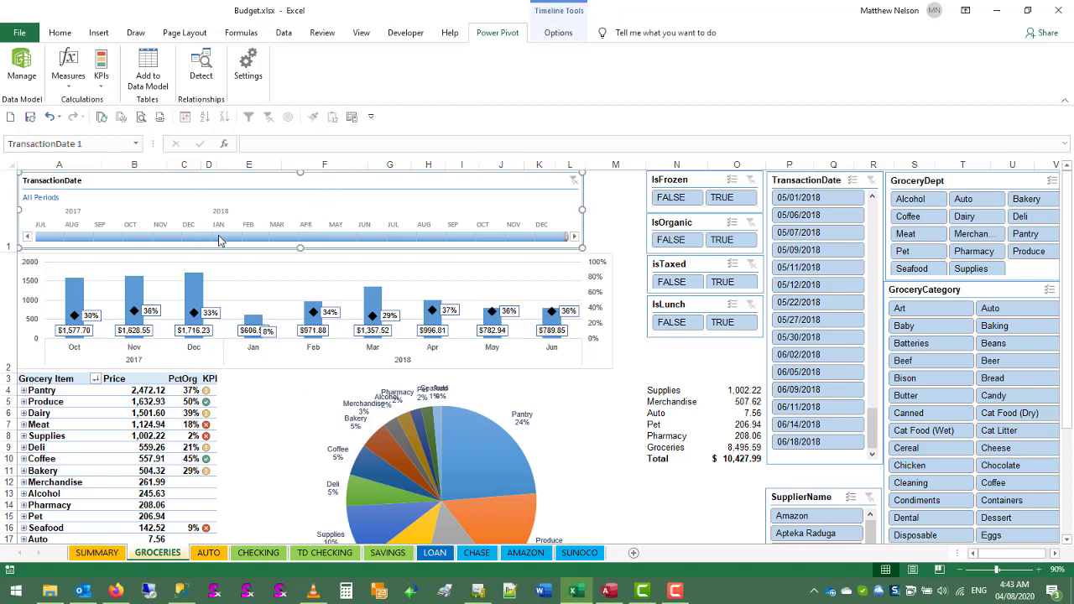
left_click_drag(222, 237, 339, 241)
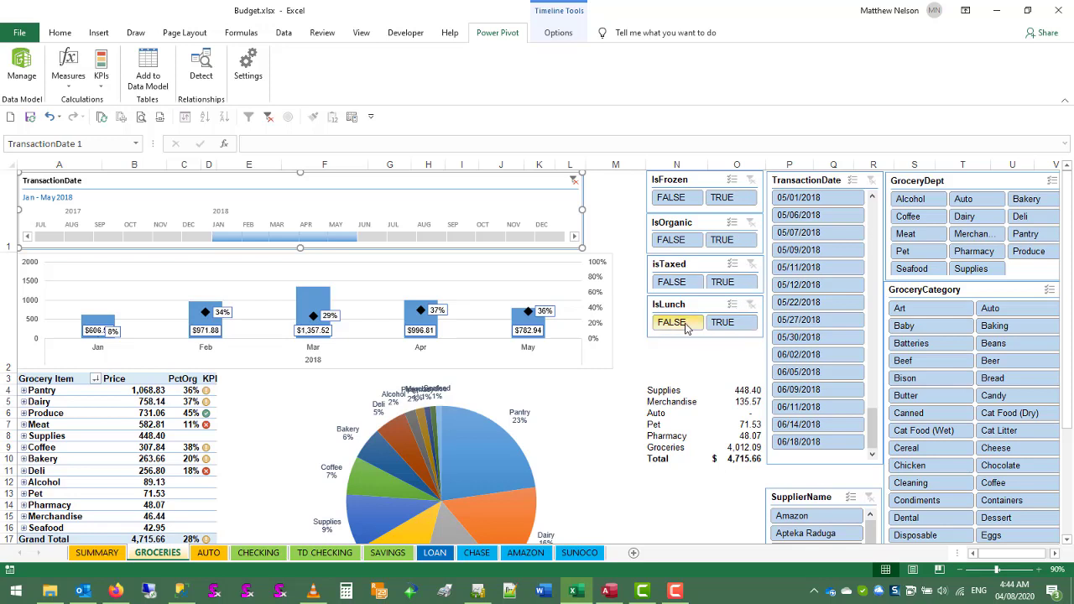
Filter the groceries dashboard to organic items only, and include the non-organic items again
left_click(721, 240)
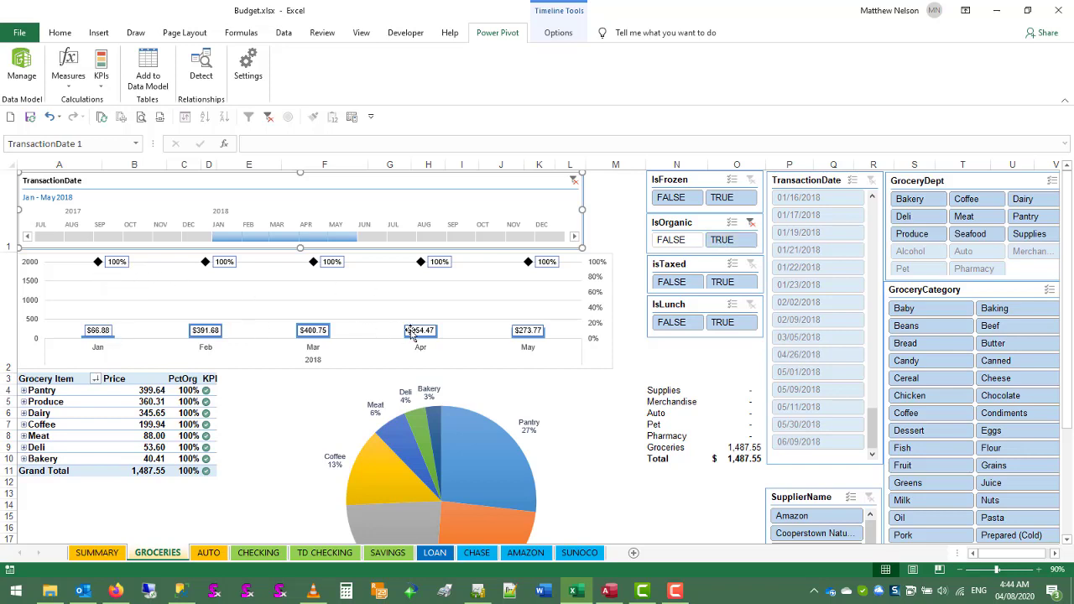
left_click(669, 240, "ctrl")
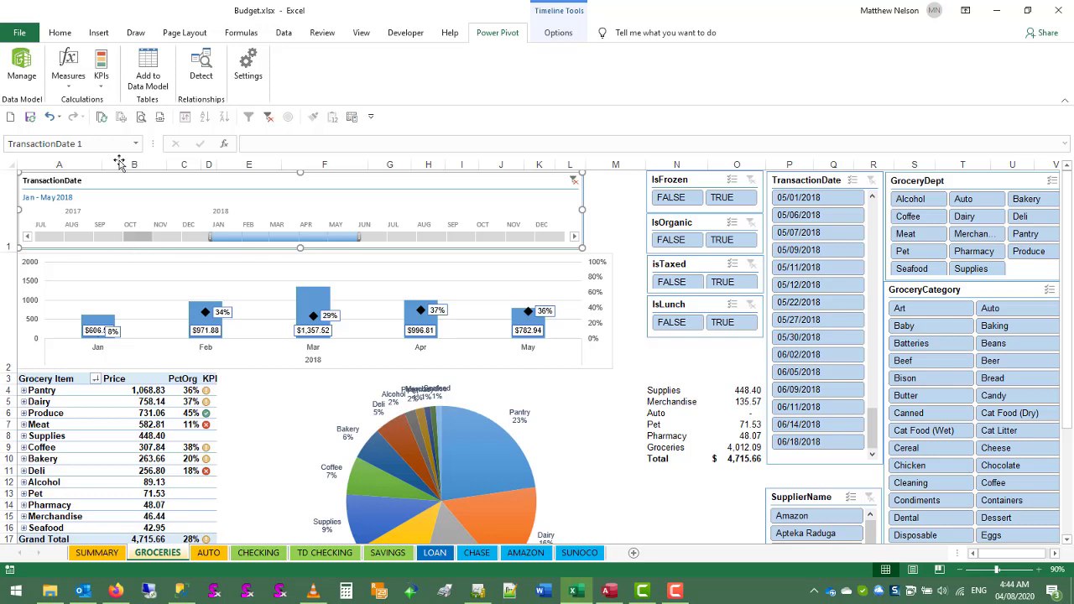
Open the PctOrg KPI's definition from the list of existing KPIs to examine its formula, target value and status thresholds
left_click(103, 75)
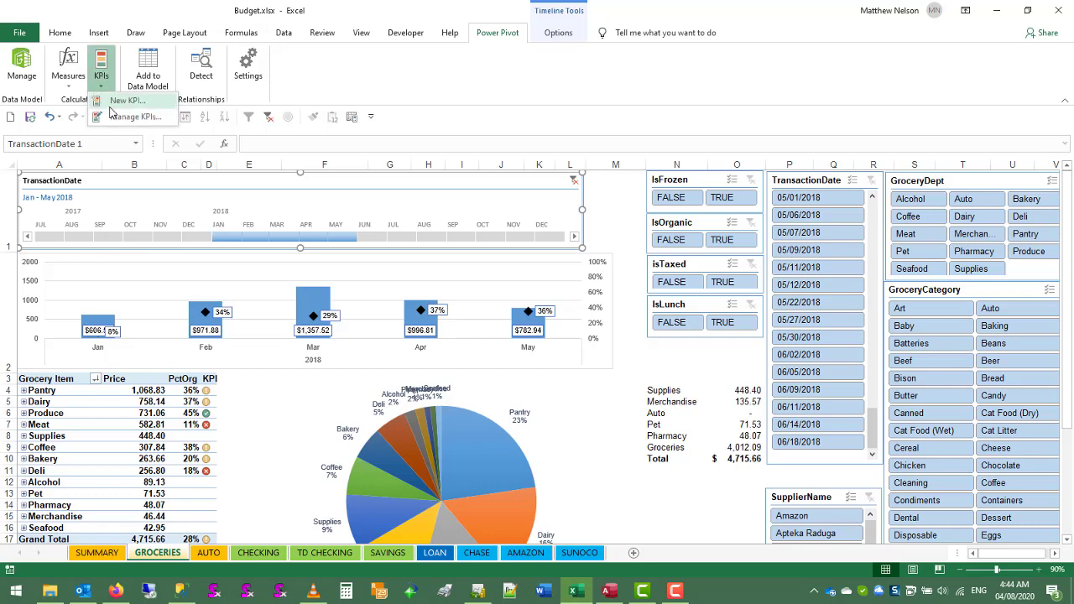
left_click(117, 117)
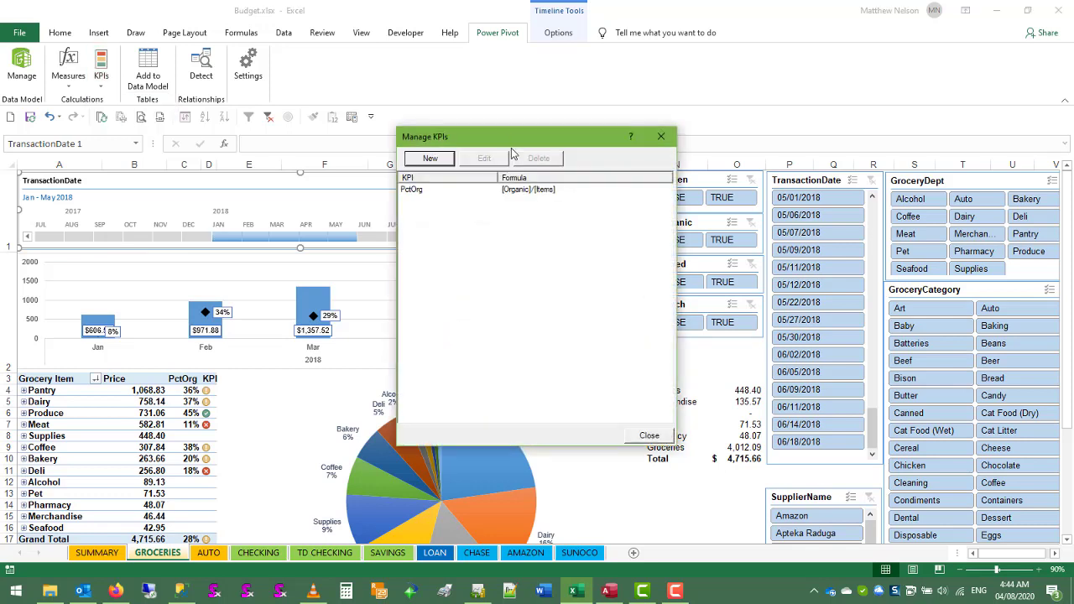
left_click(444, 193)
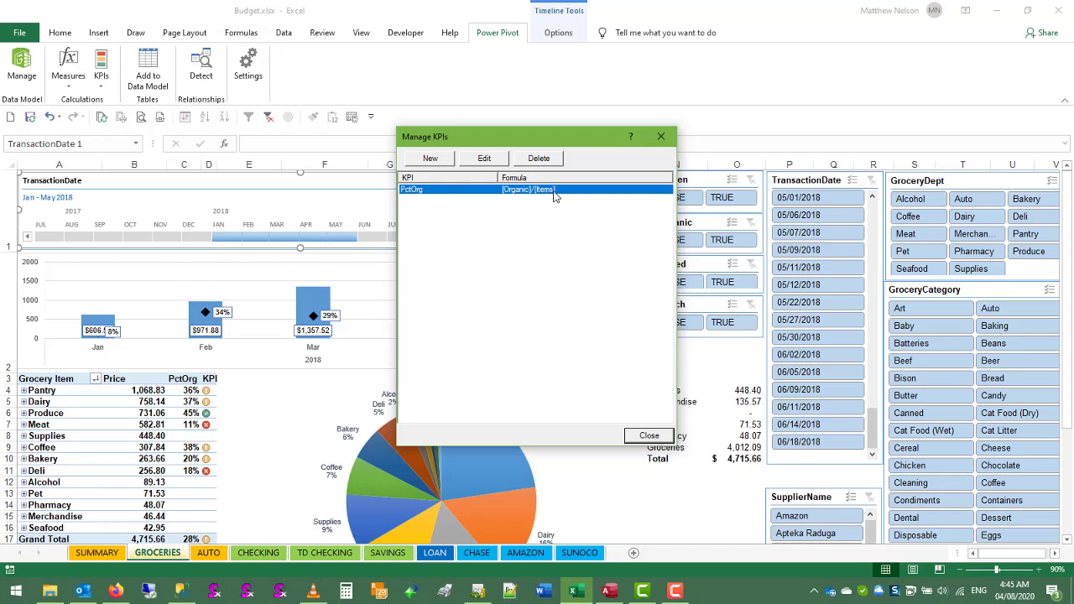
left_click(483, 158)
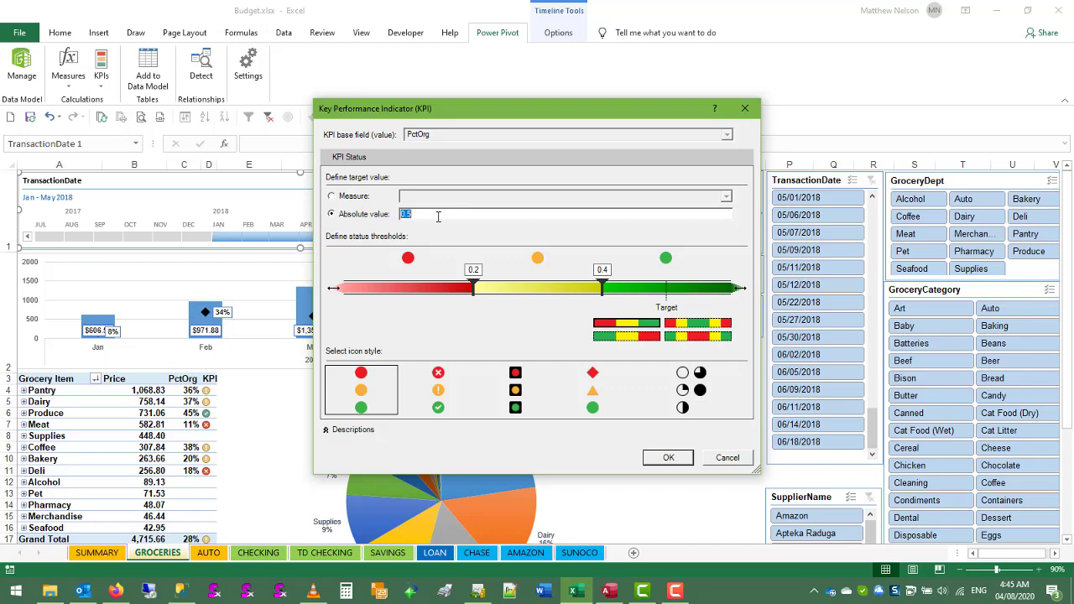
left_click(744, 107)
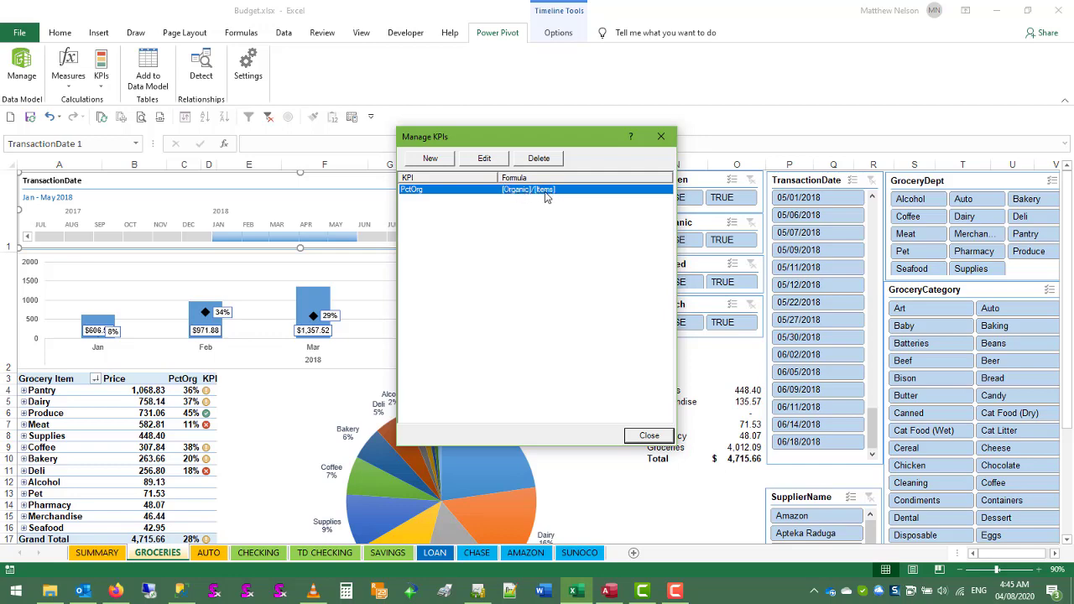
left_click(493, 164)
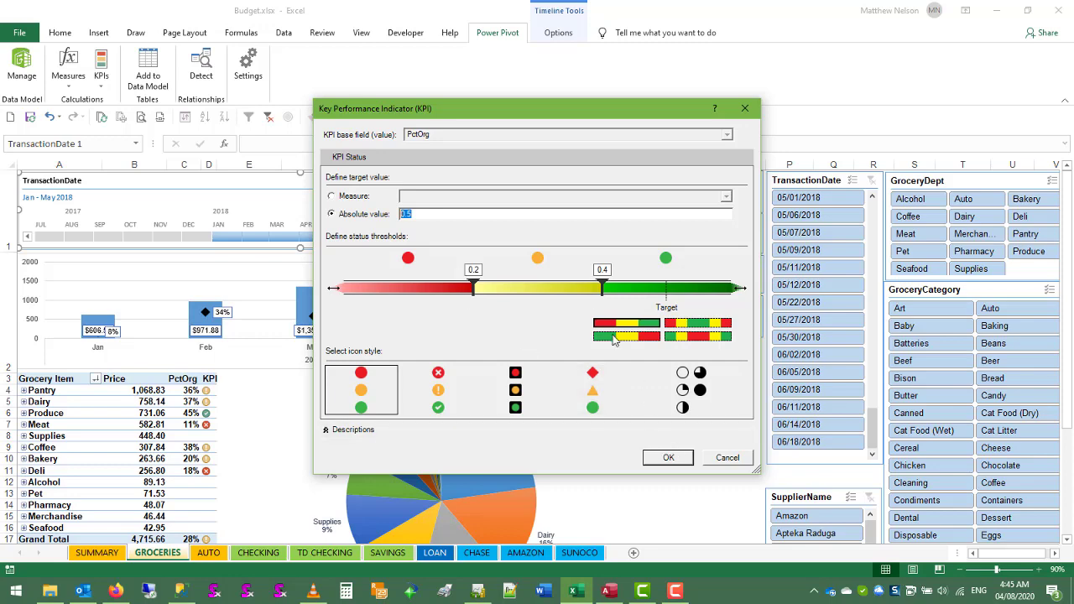
Accept the PctOrg KPI definition and close the list of existing KPIs
left_click(667, 457)
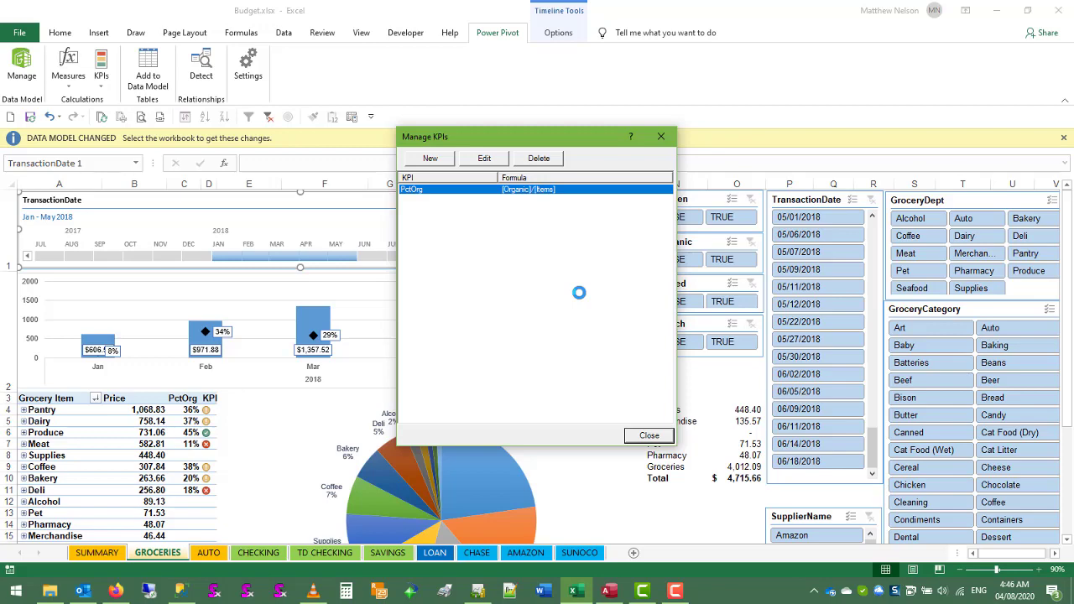
left_click(648, 435)
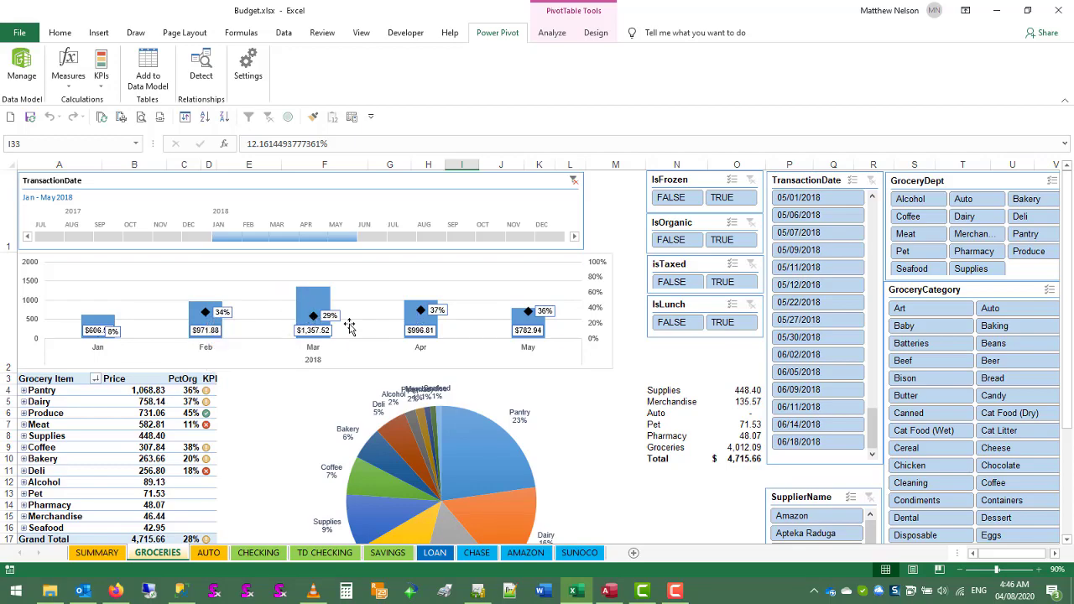
Inspect the Produce row's PctOrg value and its KPI status in the grocery item PivotTable
scroll(159, 424, "down", 2)
scroll(165, 411, "up", 2)
left_click(208, 413)
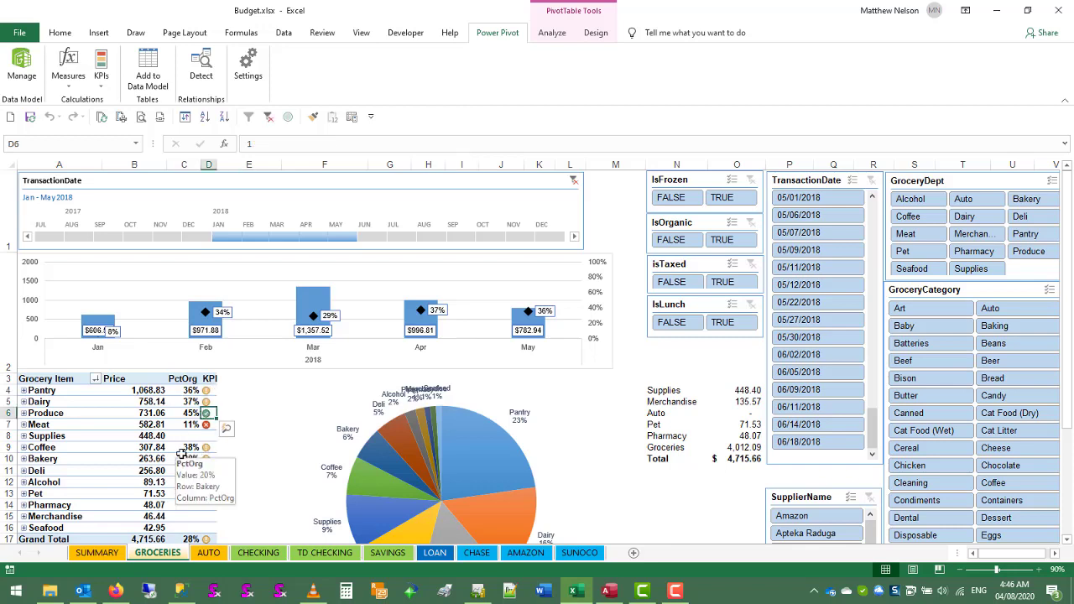
left_click(191, 413)
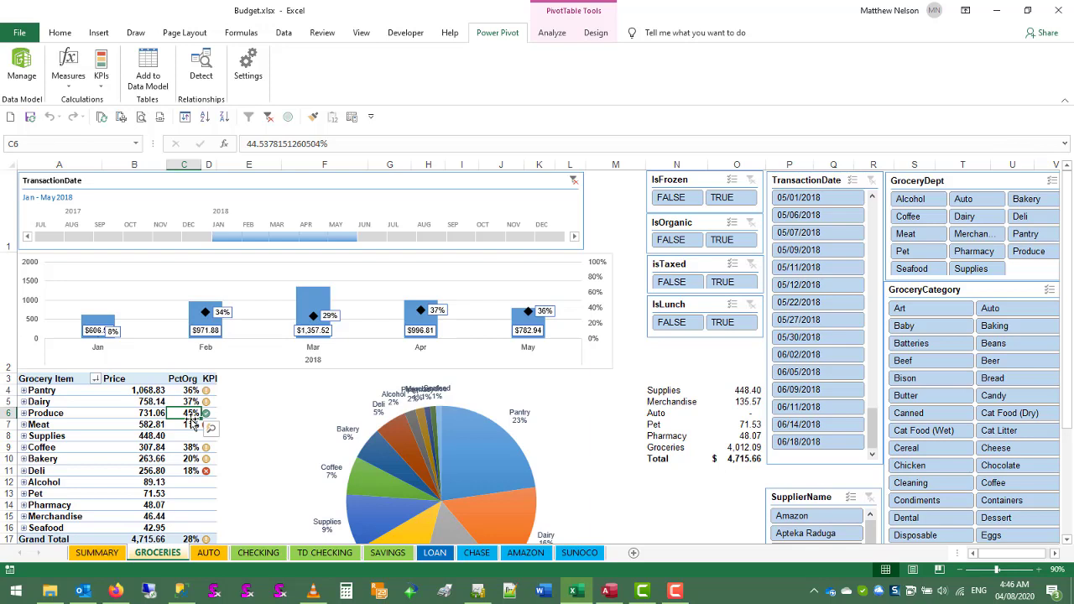
left_click(206, 414)
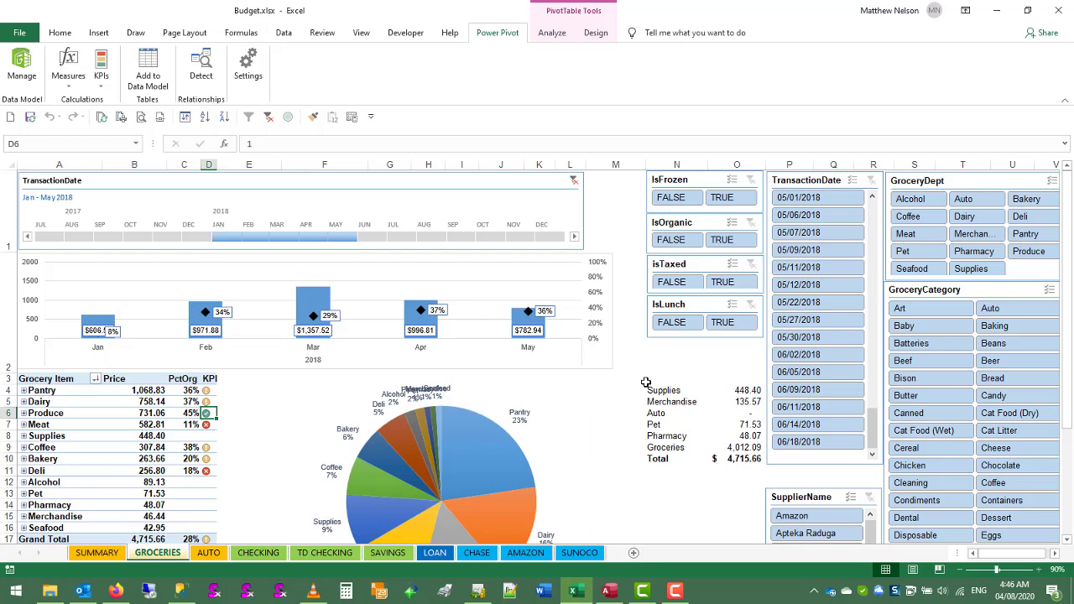
Examine the monthly spending proportion PivotTable below the pie chart, and return to the start of the GROCERIES dashboard
scroll(646, 386, "down", 1)
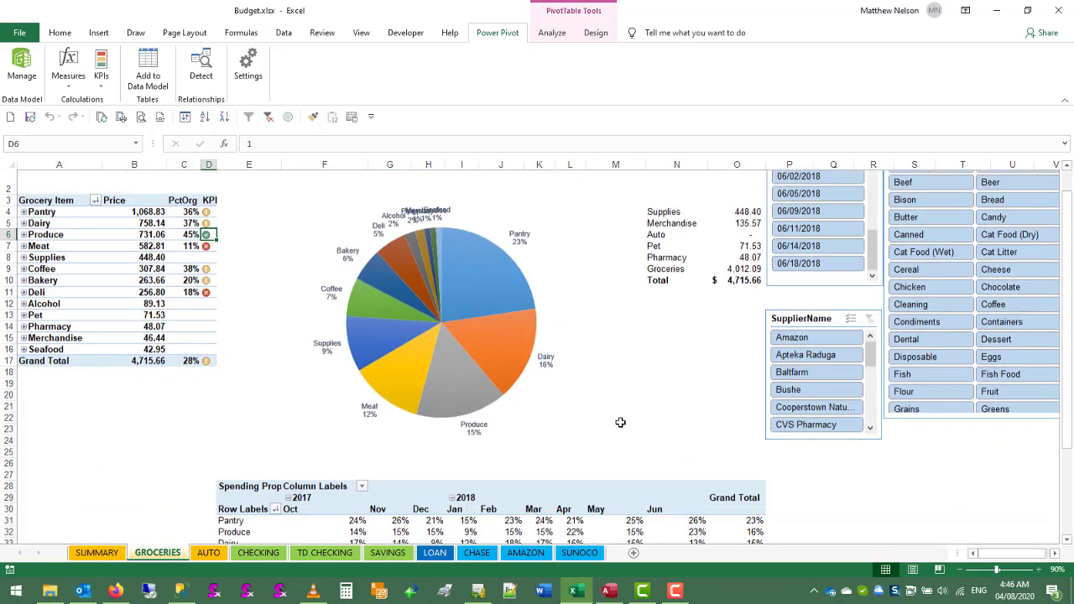
scroll(605, 420, "down", 3)
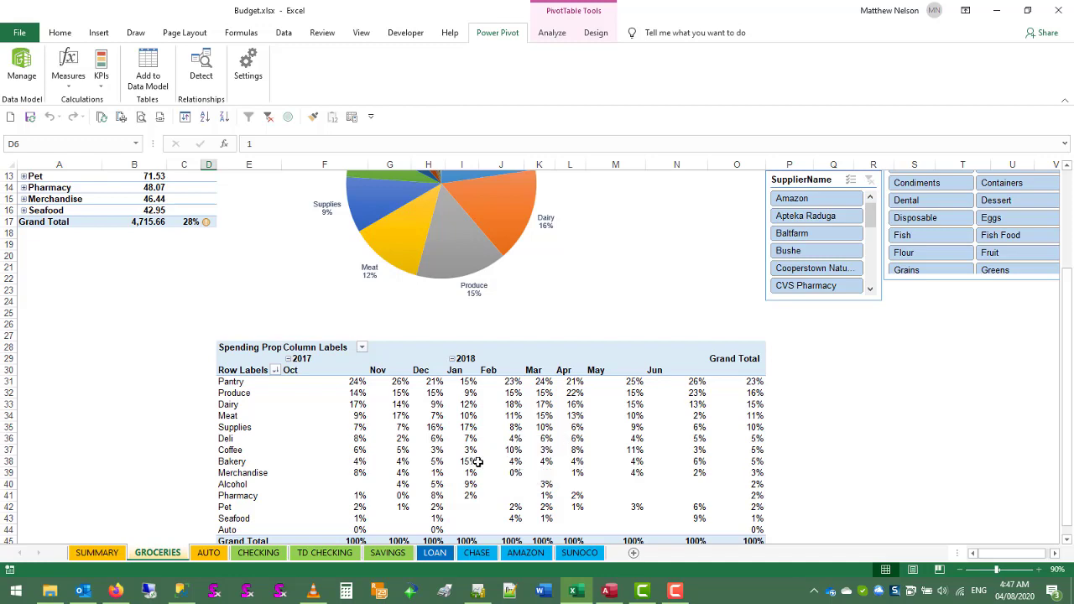
scroll(487, 457, "up", 1)
scroll(486, 457, "up", 3)
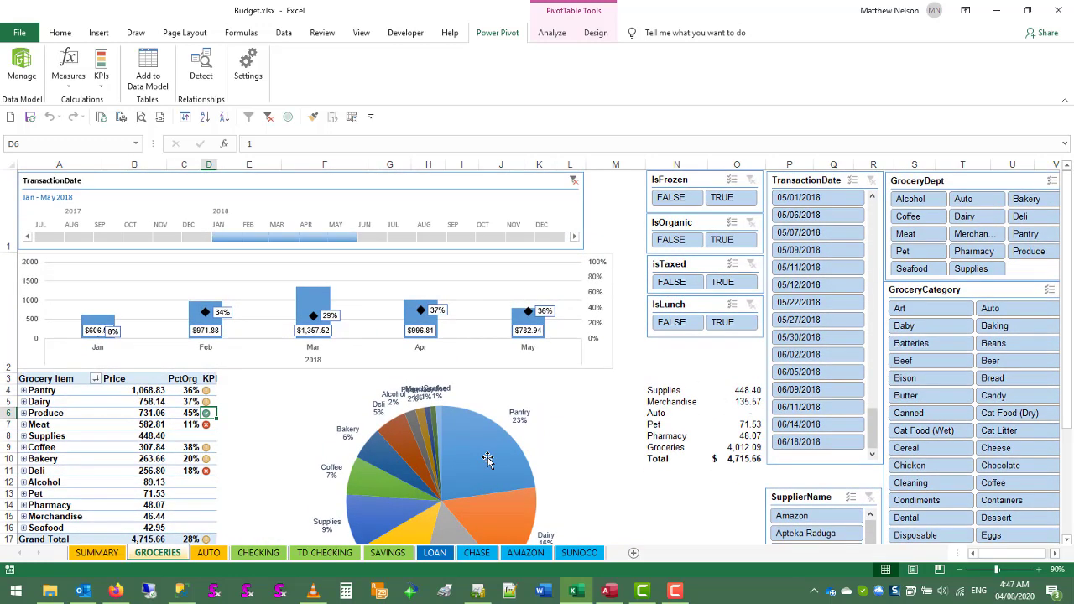